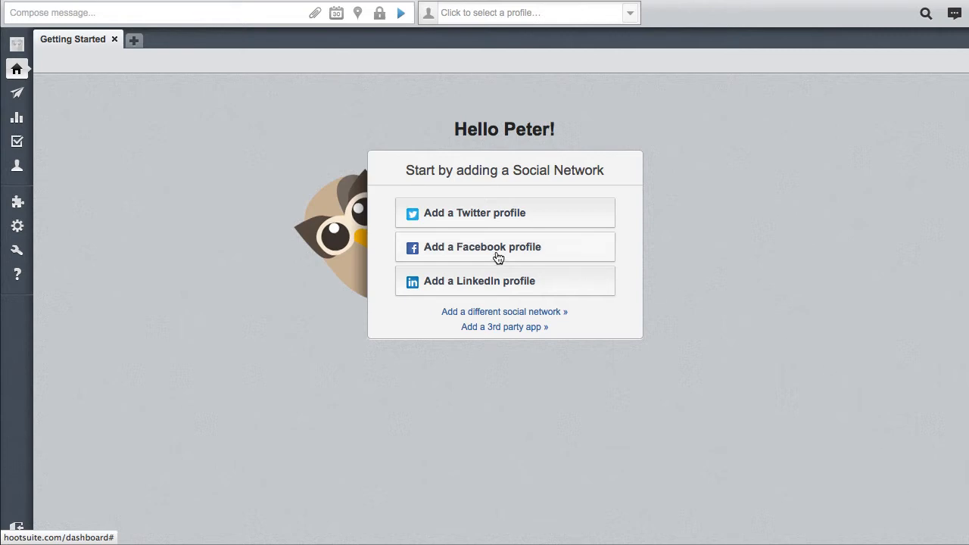
Step: Open the Twitter profile connection and its authorization page, then close both windows without connecting
{"action": "left_click", "coordinate": [467, 214]}
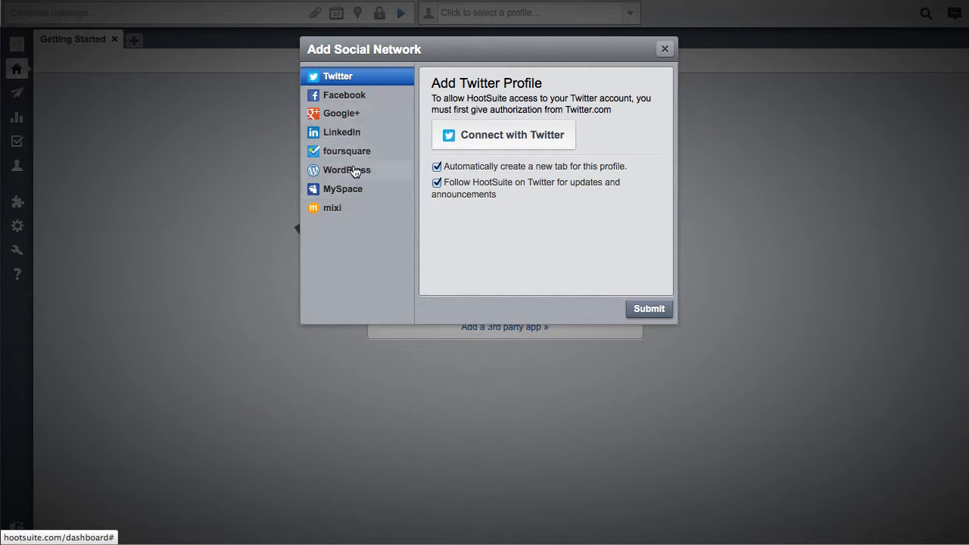
{"action": "left_click", "coordinate": [486, 139]}
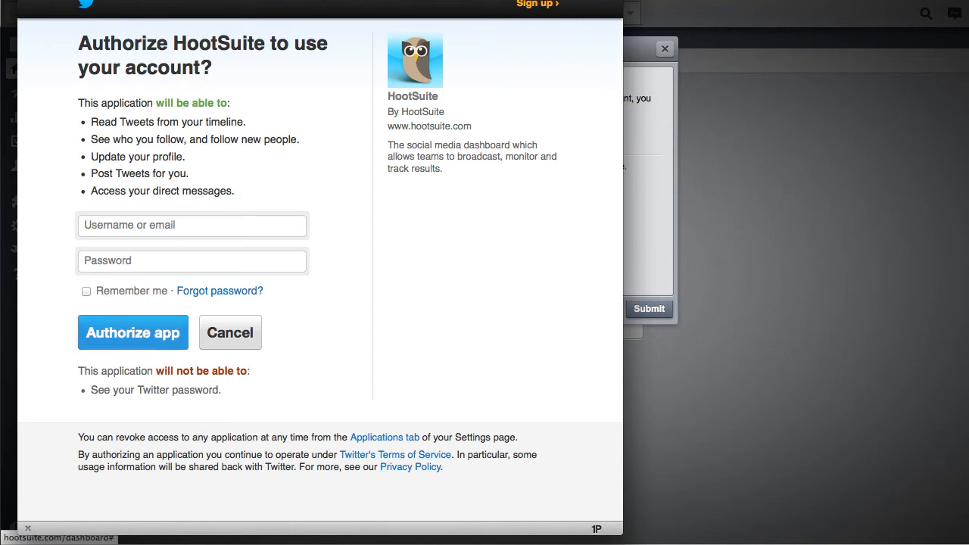
{"action": "key", "text": "super+w"}
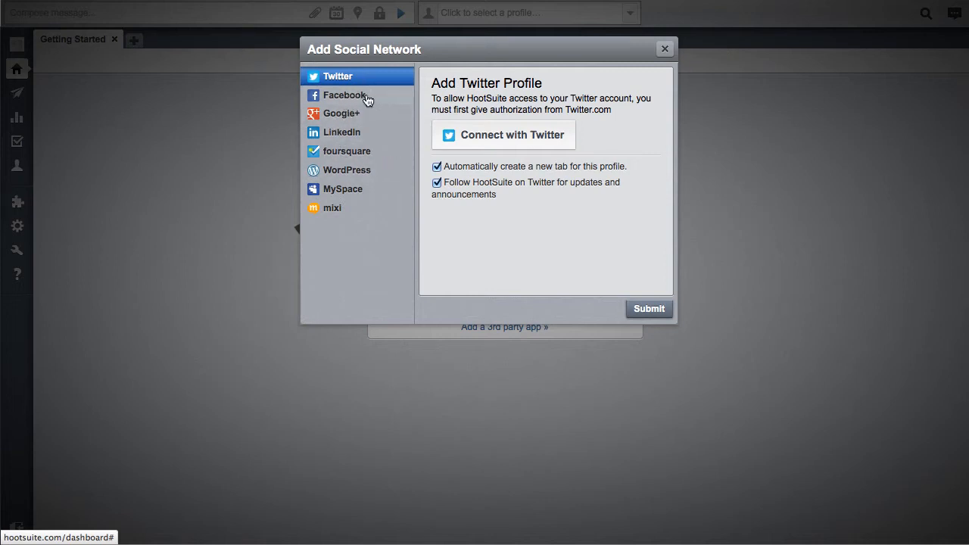
{"action": "left_click", "coordinate": [665, 51]}
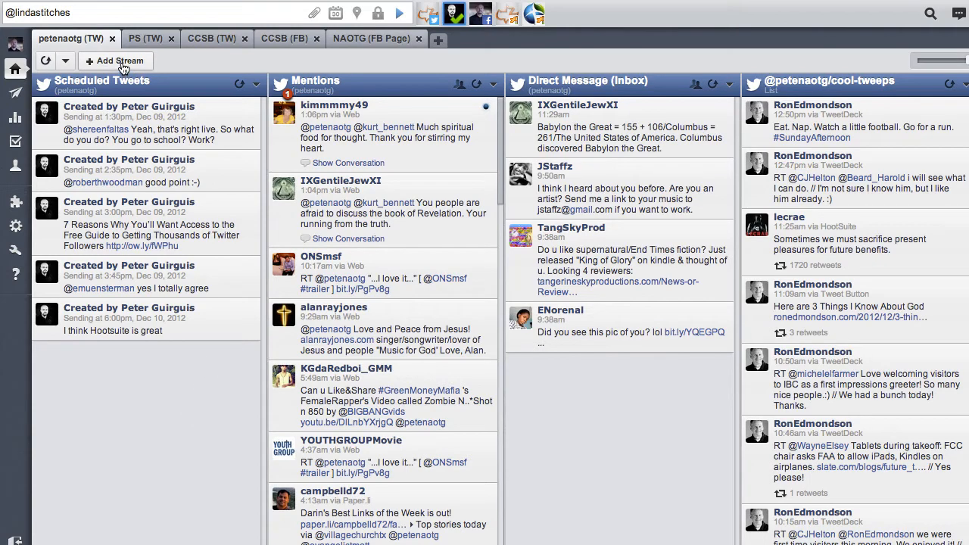
Step: Open Add Stream, choose the petenaotg profile, and view the available Twitter stream types
{"action": "left_click", "coordinate": [122, 62]}
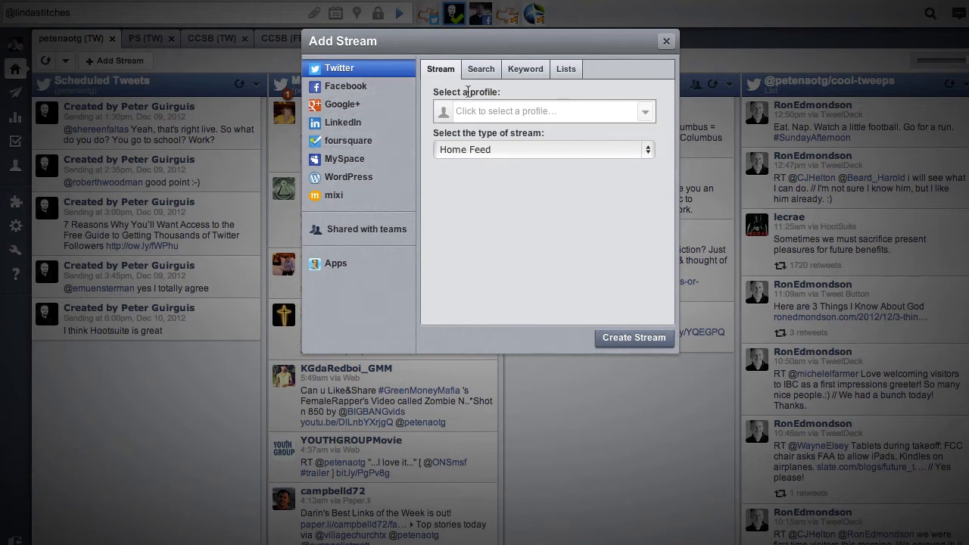
{"action": "left_click", "coordinate": [469, 111]}
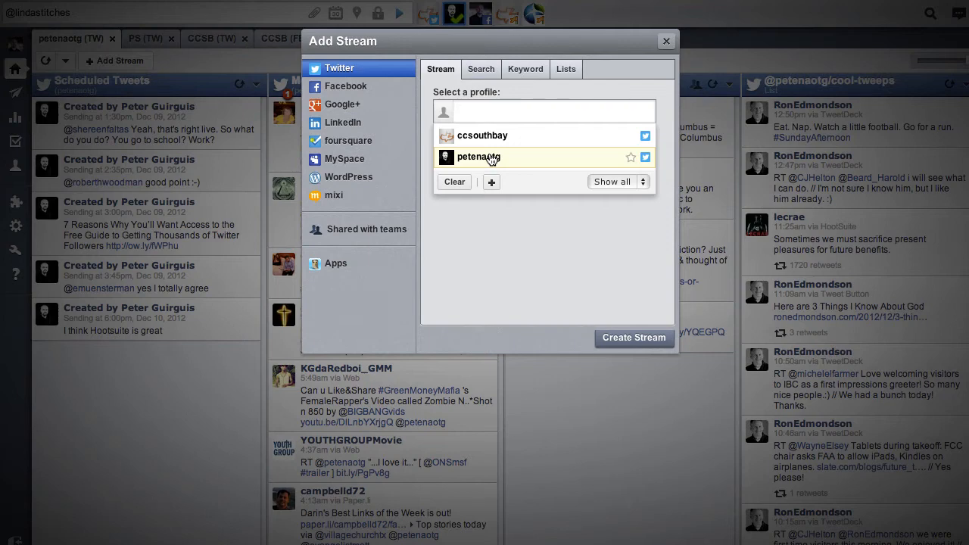
{"action": "left_click", "coordinate": [491, 158]}
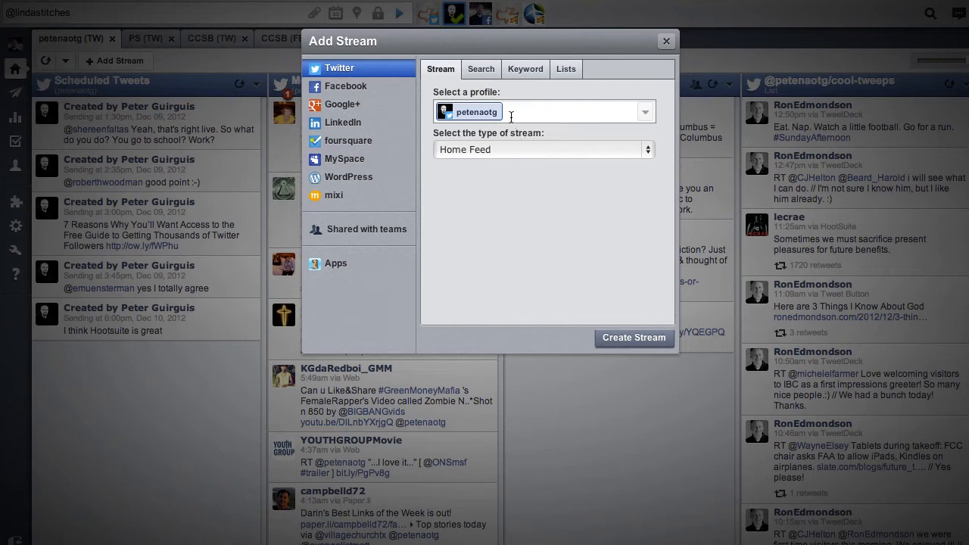
{"action": "left_click", "coordinate": [510, 113]}
{"action": "left_click", "coordinate": [546, 219]}
{"action": "left_click", "coordinate": [530, 155]}
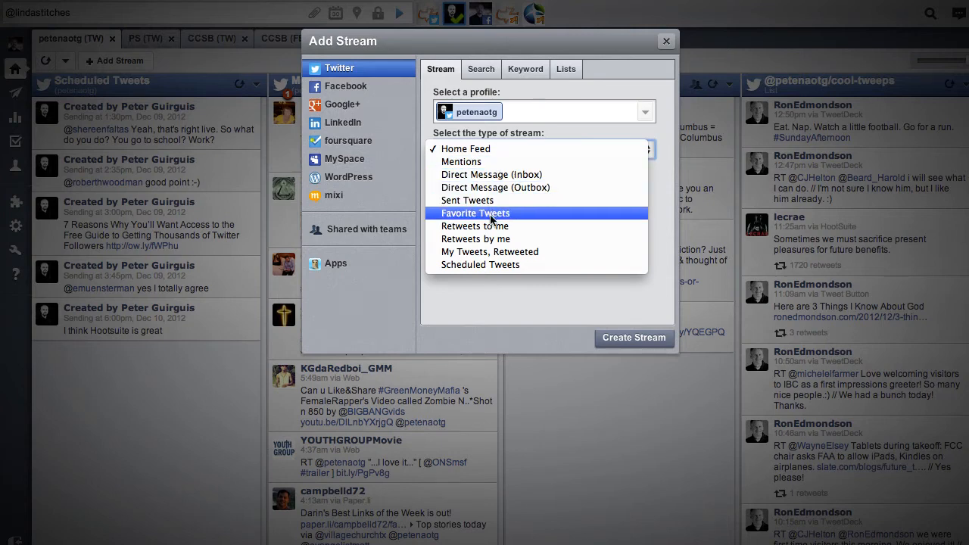
{"action": "left_click", "coordinate": [536, 293]}
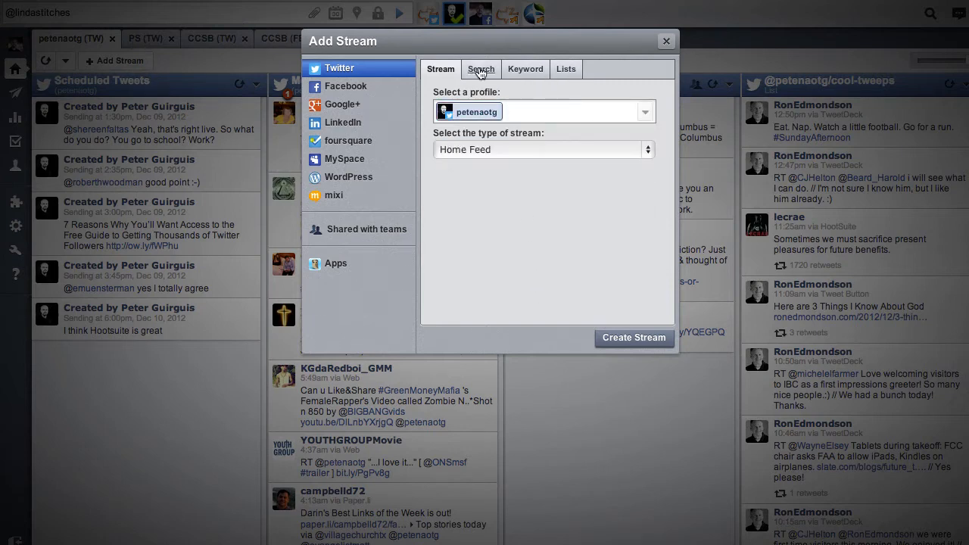
Step: Browse the Search, Keyword and Lists tabs of the Add Stream dialog, then close it
{"action": "left_click", "coordinate": [480, 71]}
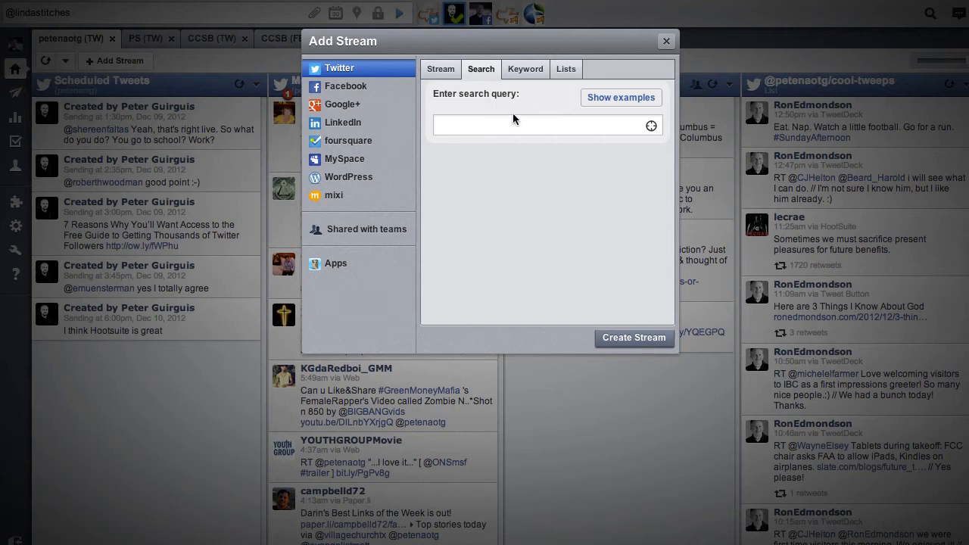
{"action": "left_click", "coordinate": [532, 73]}
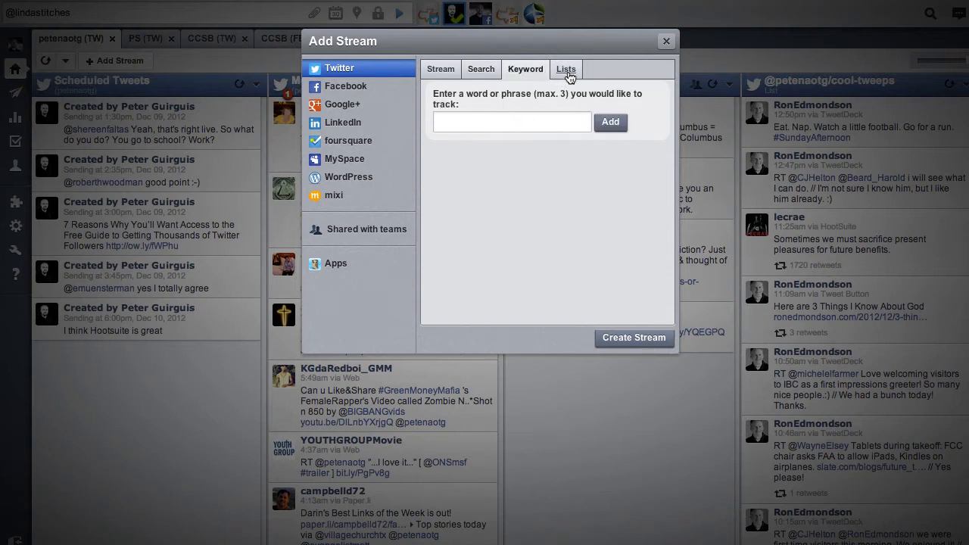
{"action": "left_click", "coordinate": [568, 75]}
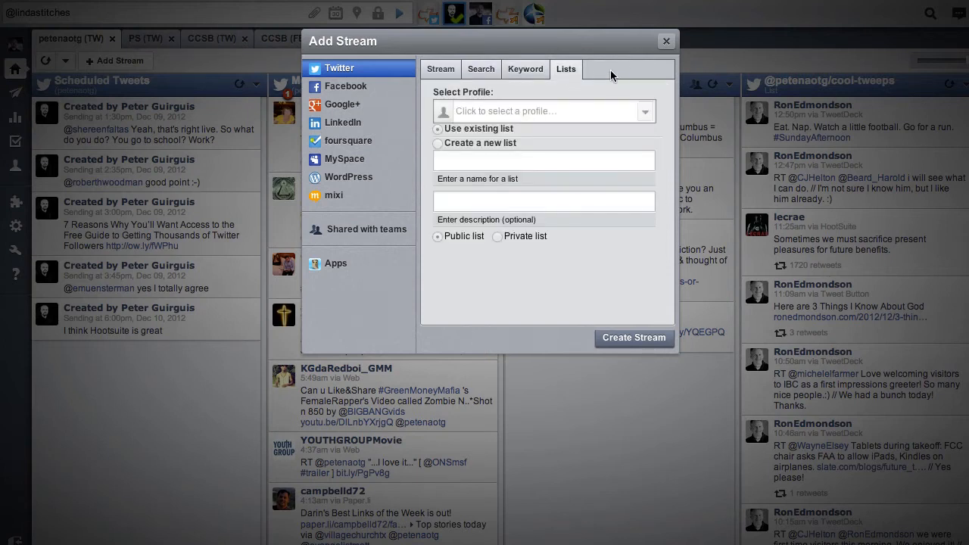
{"action": "left_click", "coordinate": [666, 41]}
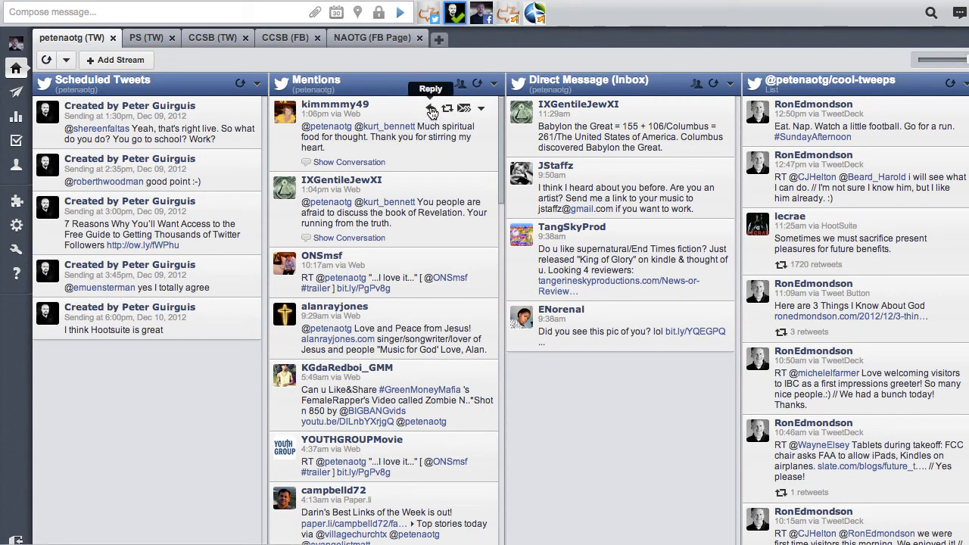
Step: Open a mention's options and scroll through the cool-tweeps list stream
{"action": "left_click", "coordinate": [481, 109]}
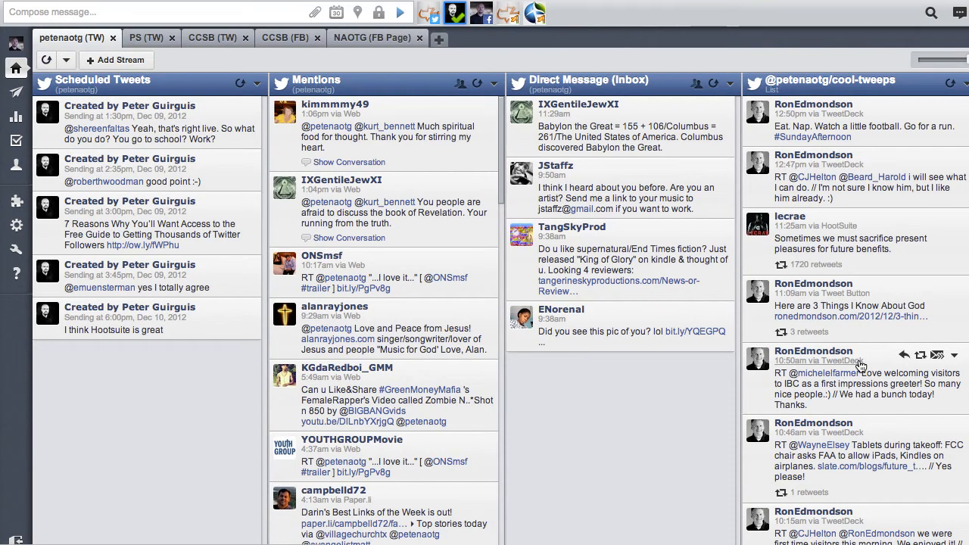
{"action": "scroll", "coordinate": [883, 285], "scroll_direction": "down", "scroll_amount": 5}
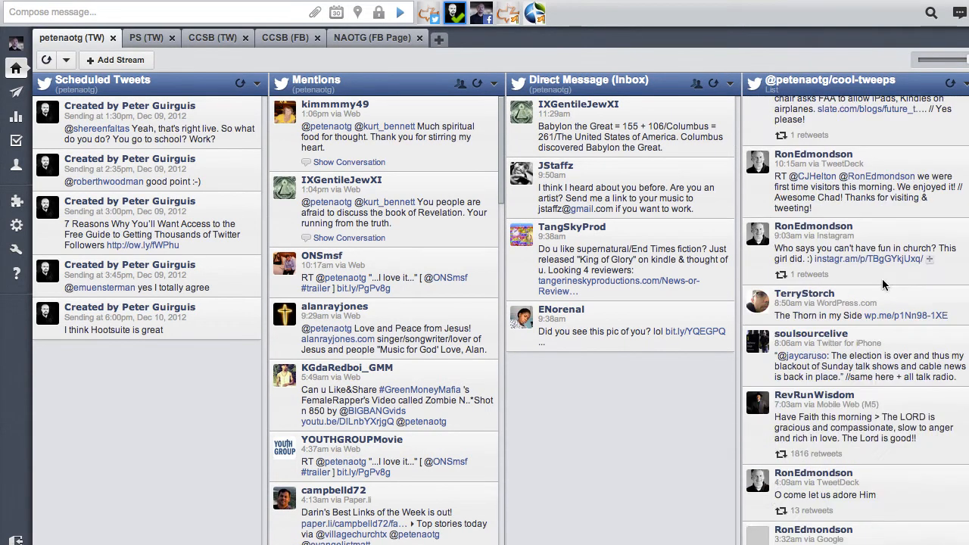
{"action": "scroll", "coordinate": [882, 284], "scroll_direction": "up", "scroll_amount": 5}
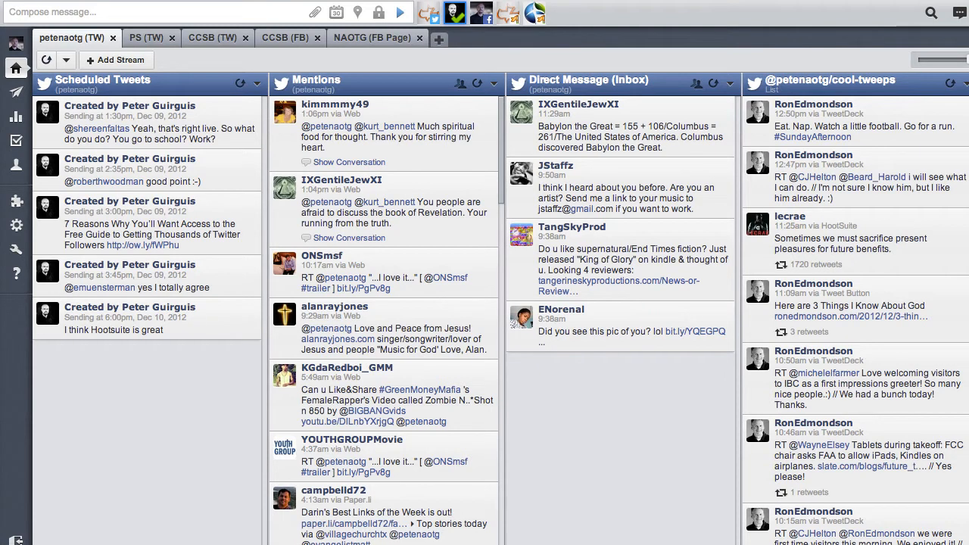
Step: Compose the message "Hootsuite is the best social media tool out there"
{"action": "left_click", "coordinate": [66, 11]}
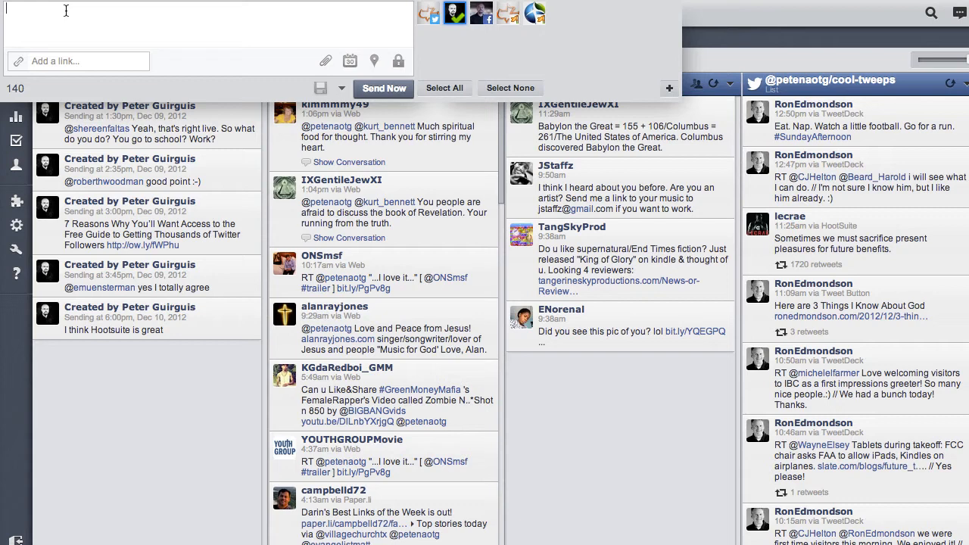
{"action": "type", "text": "Hootsuite is the best"}
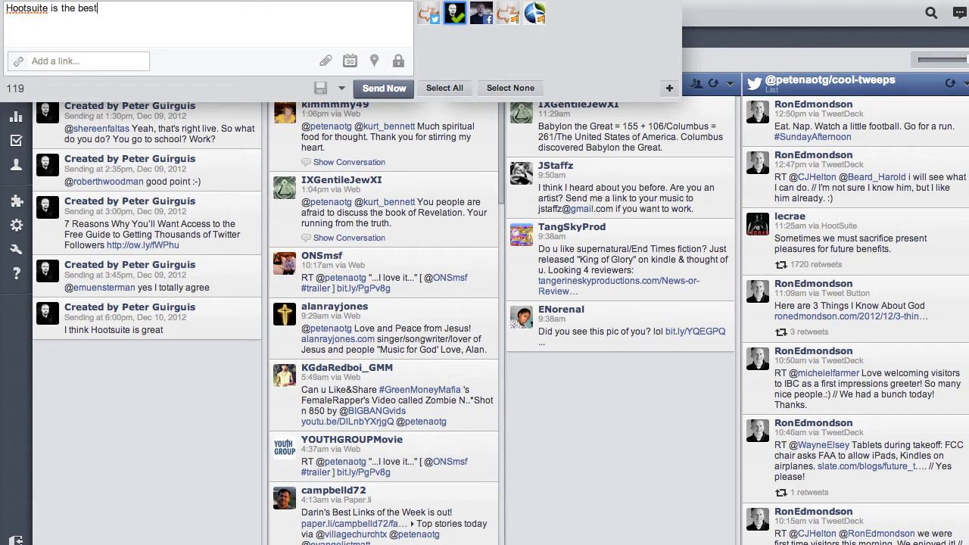
{"action": "type", "text": " social media tool out there"}
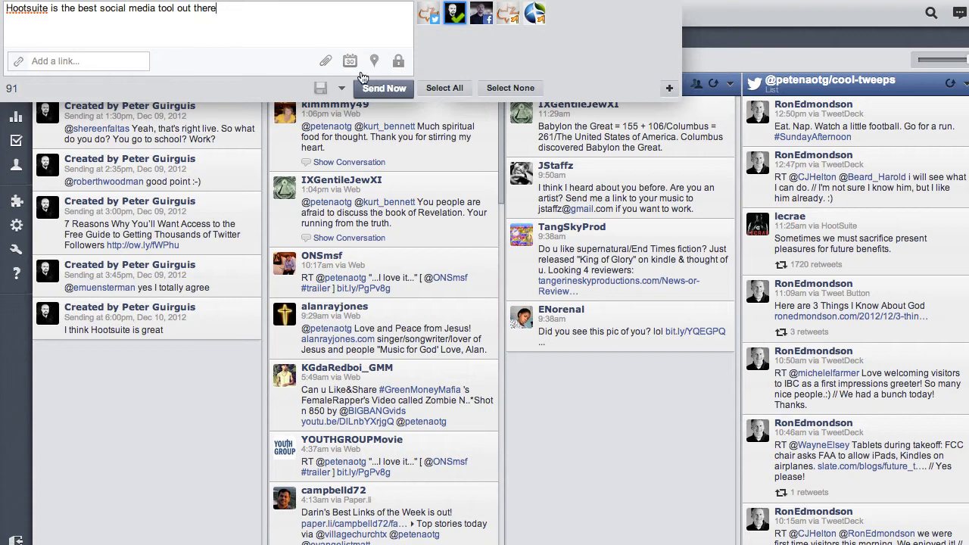
Step: Set the message's schedule to 6:00 PM on 2012-12-10
{"action": "left_click", "coordinate": [352, 64]}
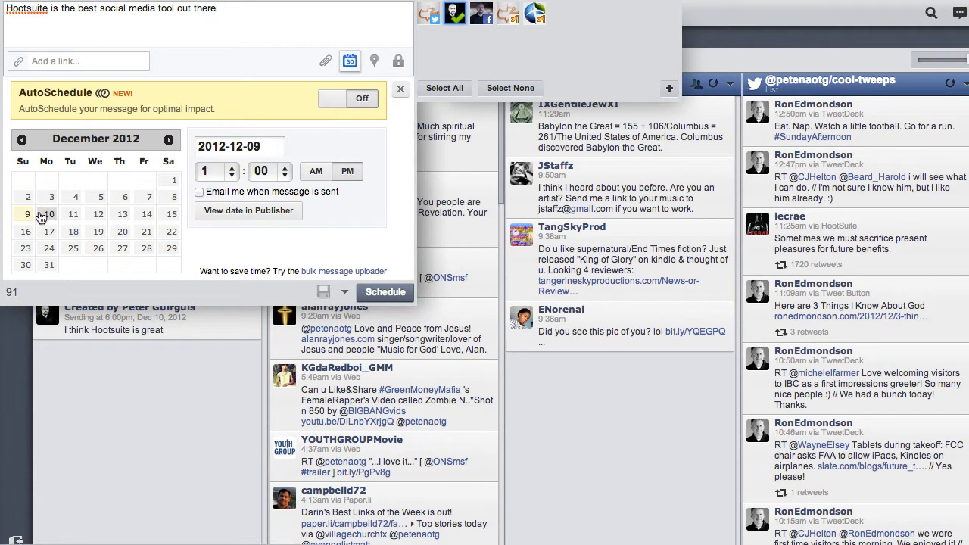
{"action": "left_click", "coordinate": [43, 216]}
{"action": "left_click", "coordinate": [213, 171]}
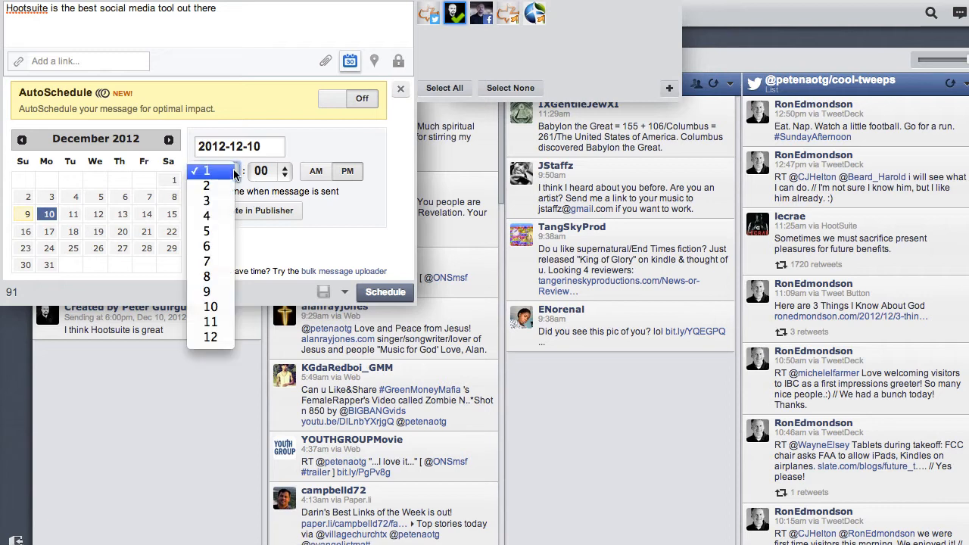
{"action": "left_click", "coordinate": [232, 248]}
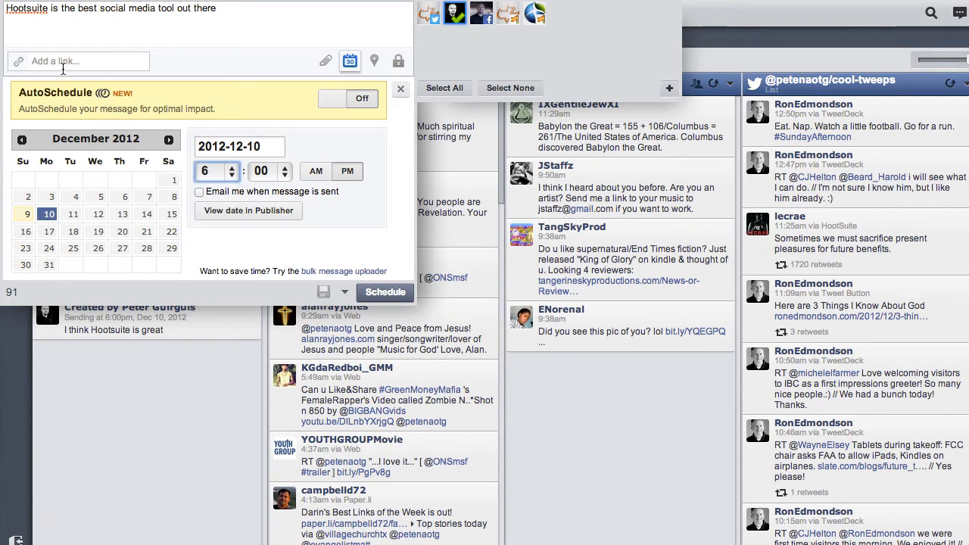
Step: Add the ccsouthbay profile as a recipient and schedule the message
{"action": "left_click", "coordinate": [62, 64]}
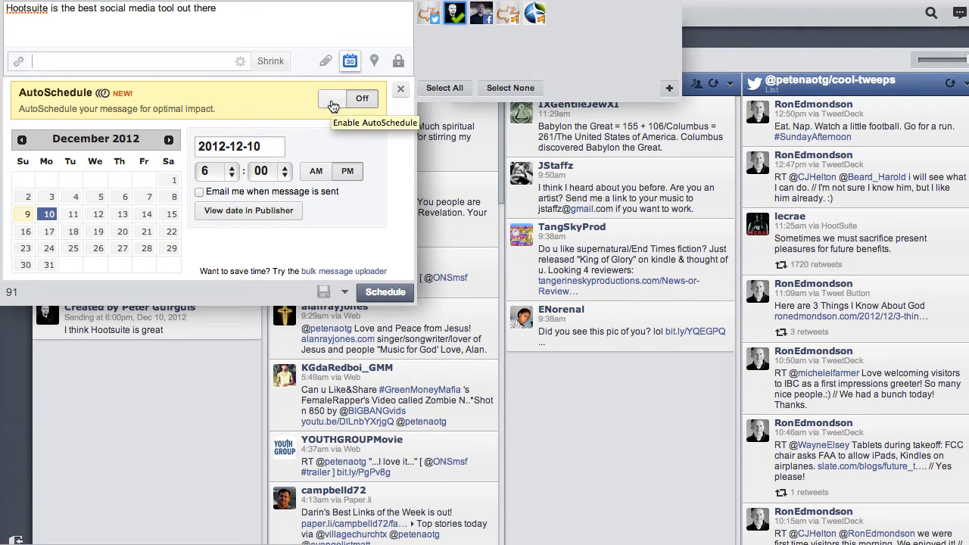
{"action": "left_click", "coordinate": [327, 70]}
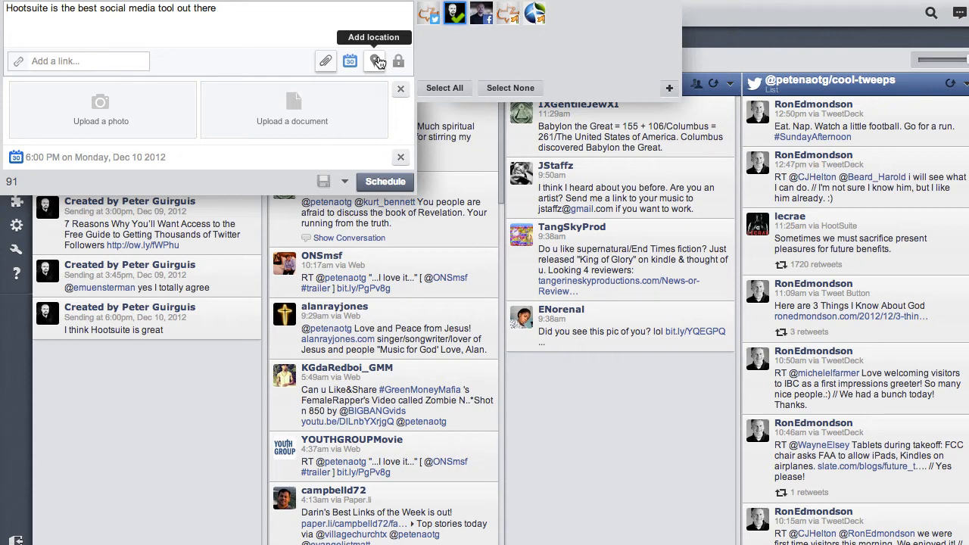
{"action": "left_click", "coordinate": [429, 13]}
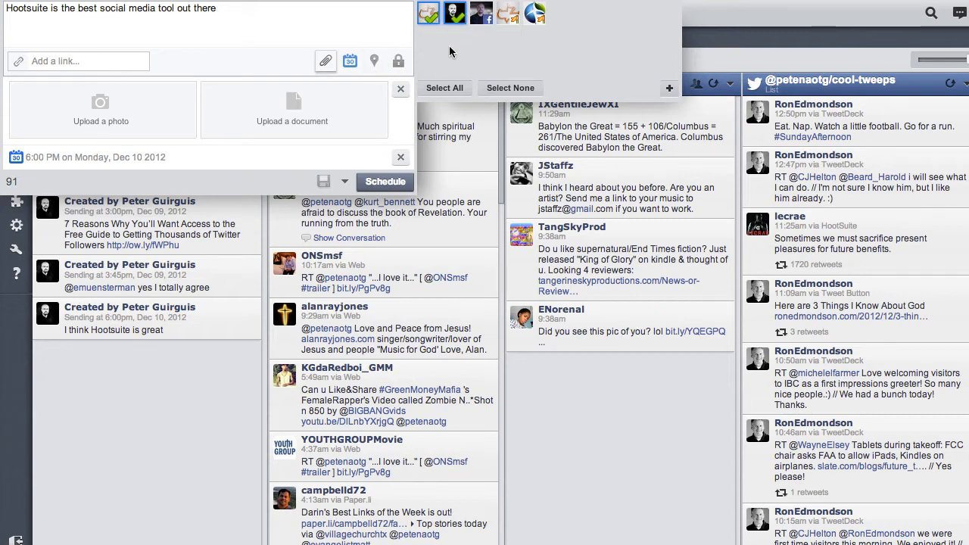
{"action": "left_click", "coordinate": [385, 182]}
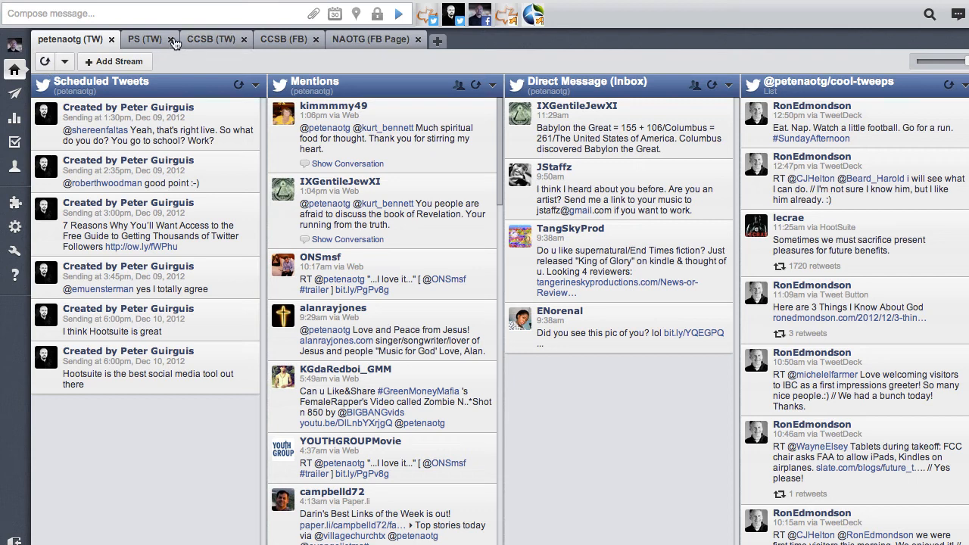
Step: Create a new untitled tab and open its Add Stream dialog, then close it
{"action": "left_click", "coordinate": [439, 41]}
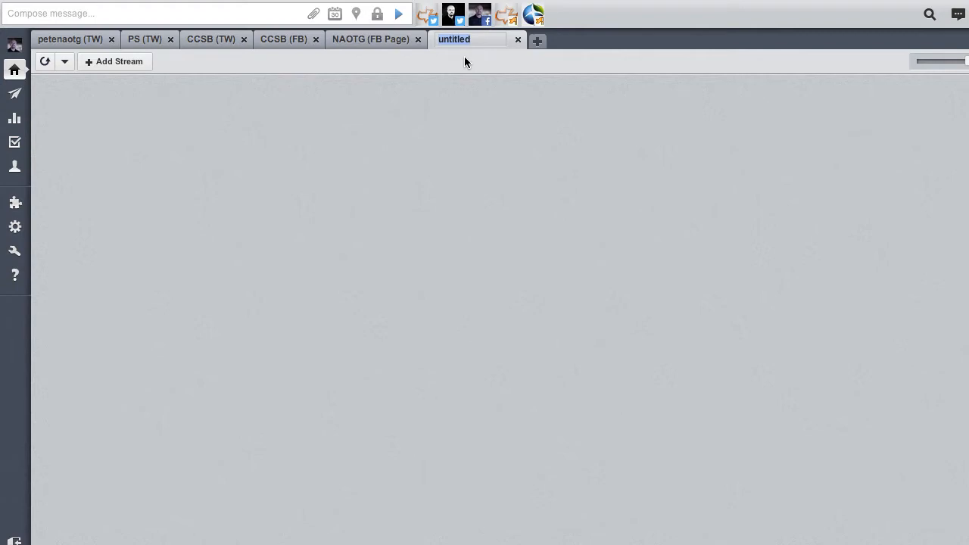
{"action": "left_click", "coordinate": [115, 65]}
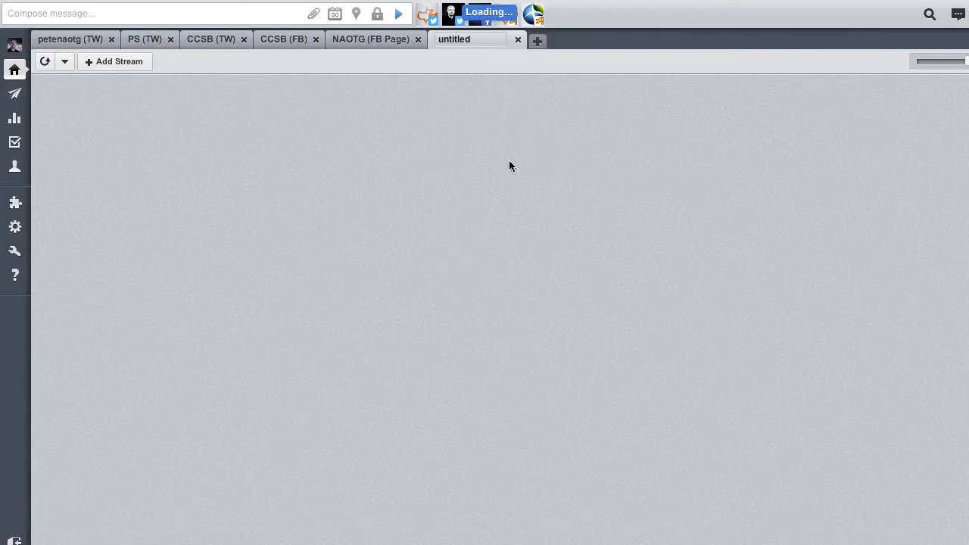
{"action": "left_click", "coordinate": [407, 252]}
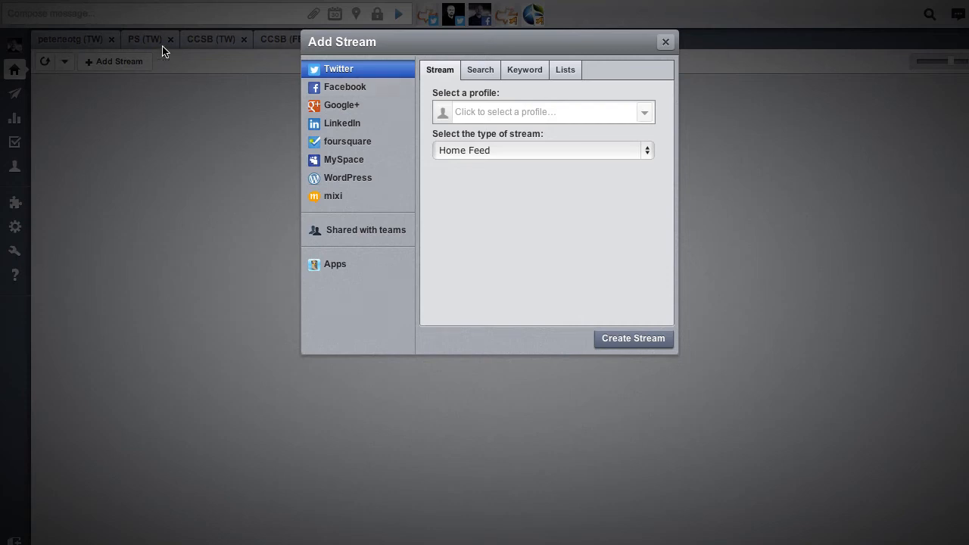
{"action": "left_click", "coordinate": [665, 42]}
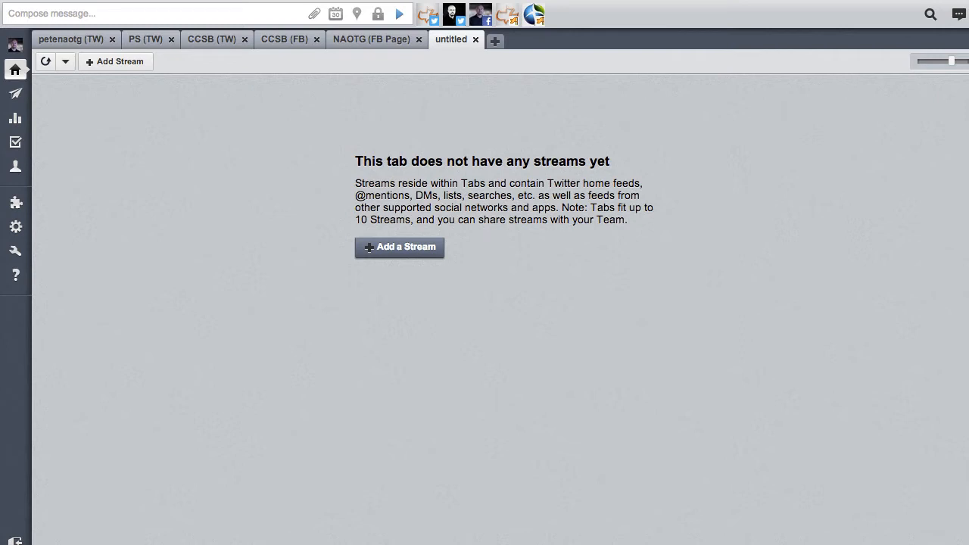
Step: Switch to the CCSB (TW) tab and start assigning the lwigdal mention, choosing the CCSB Media team
{"action": "left_click", "coordinate": [217, 44]}
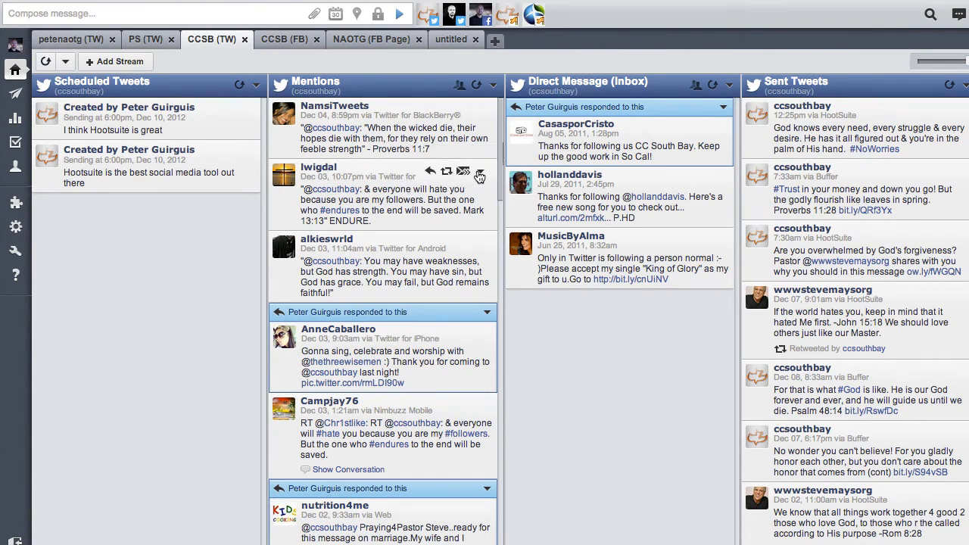
{"action": "left_click", "coordinate": [481, 173]}
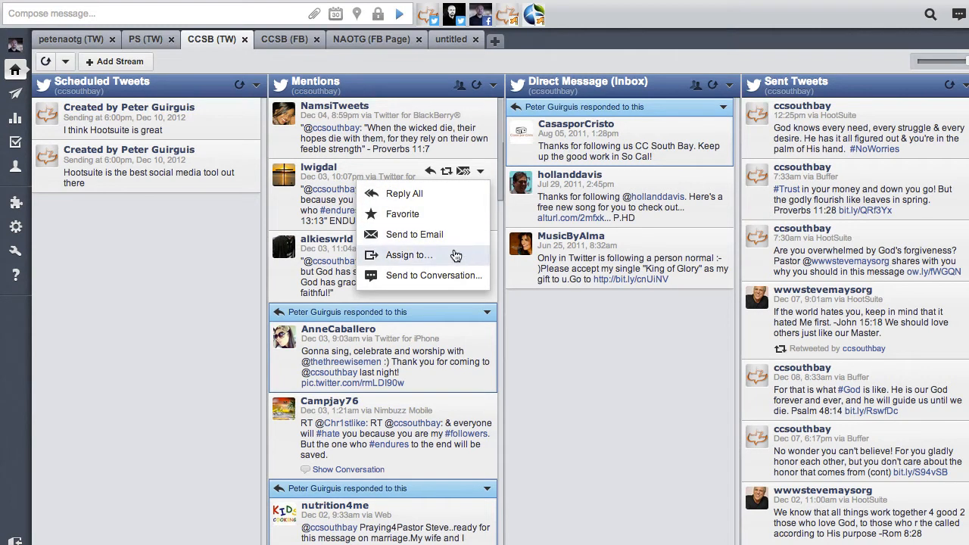
{"action": "left_click", "coordinate": [453, 259]}
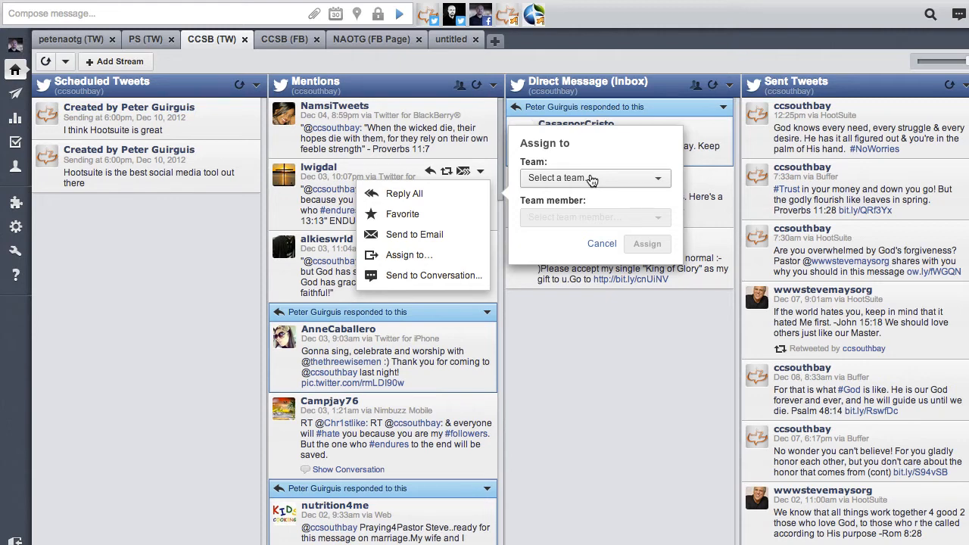
{"action": "left_click", "coordinate": [592, 178]}
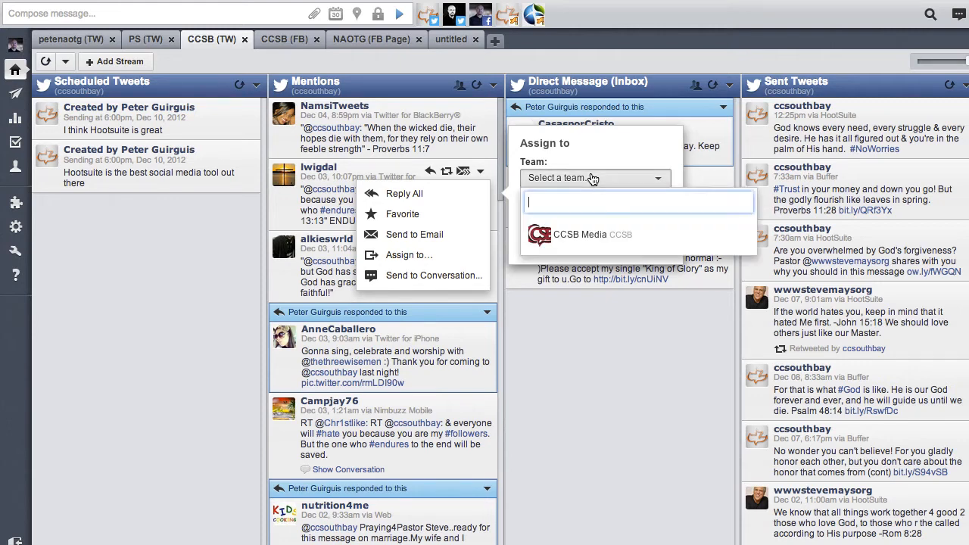
{"action": "left_click", "coordinate": [582, 235]}
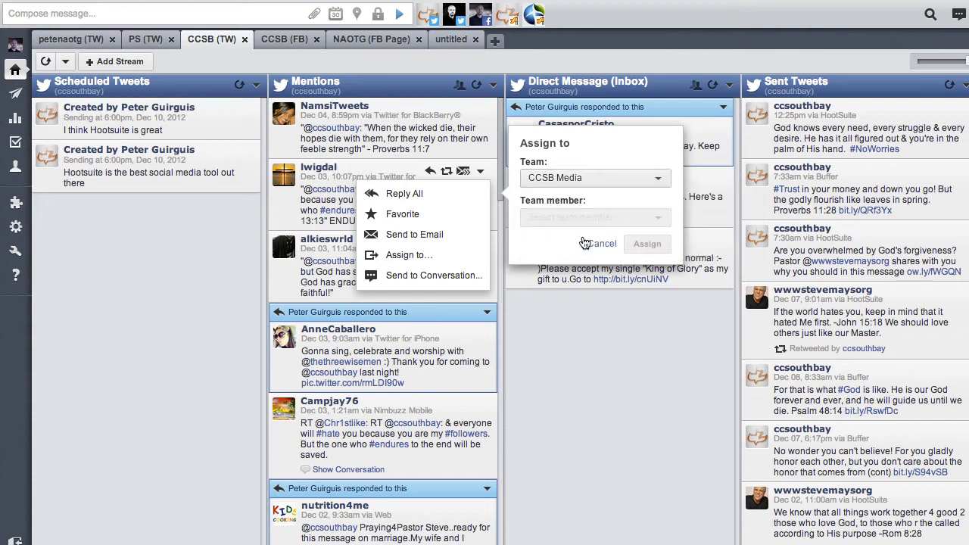
Step: Pick a team member, add a note asking them to please respond, then cancel the assignment
{"action": "left_click", "coordinate": [595, 186]}
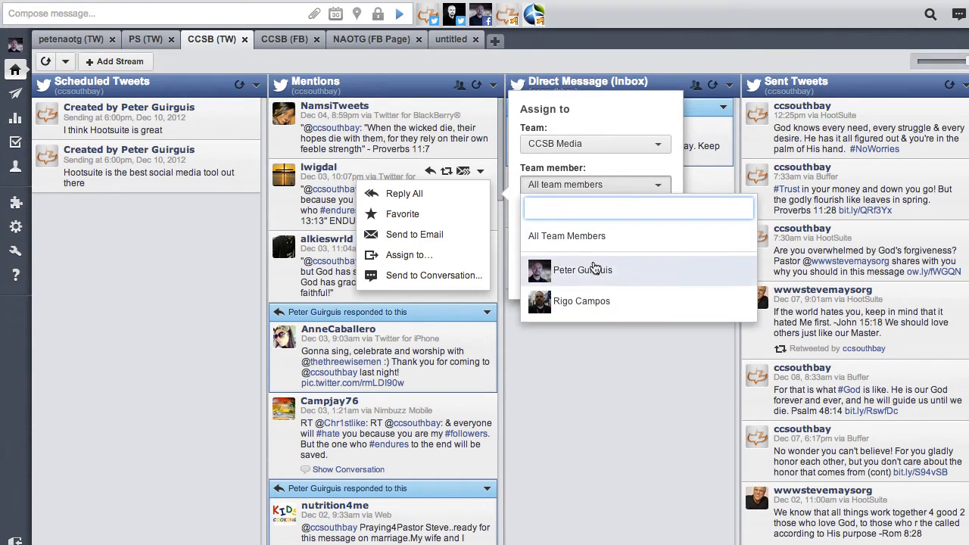
{"action": "left_click", "coordinate": [592, 301]}
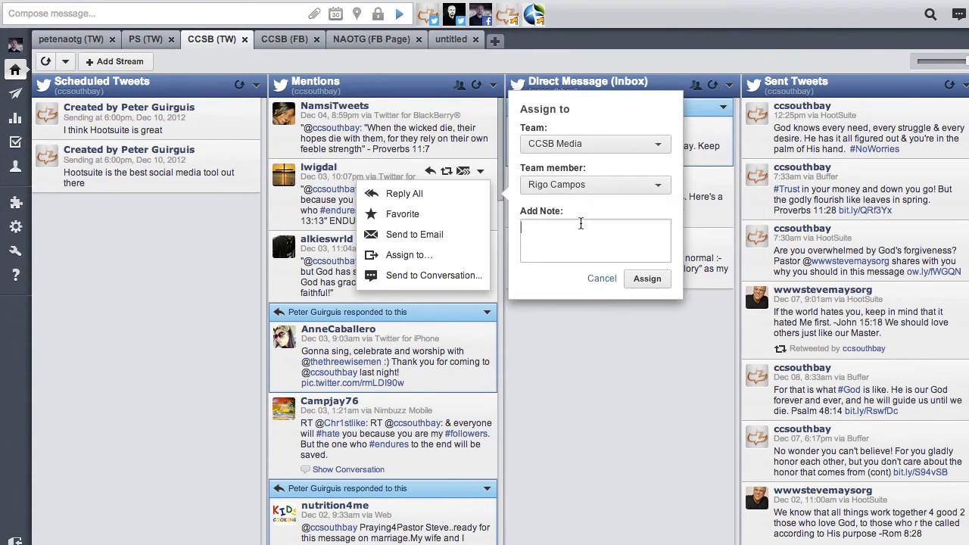
{"action": "type", "text": "Rigo, can you please respond?"}
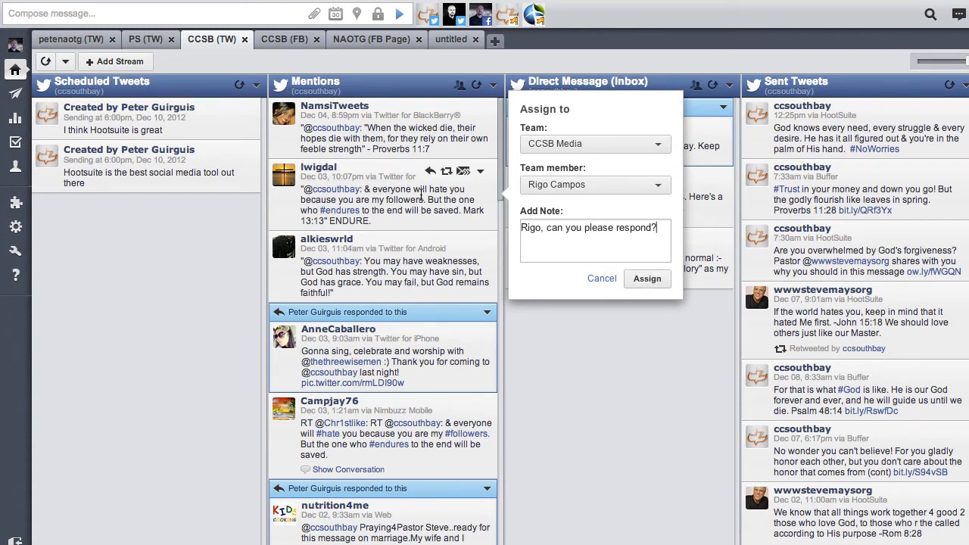
{"action": "left_click", "coordinate": [598, 280]}
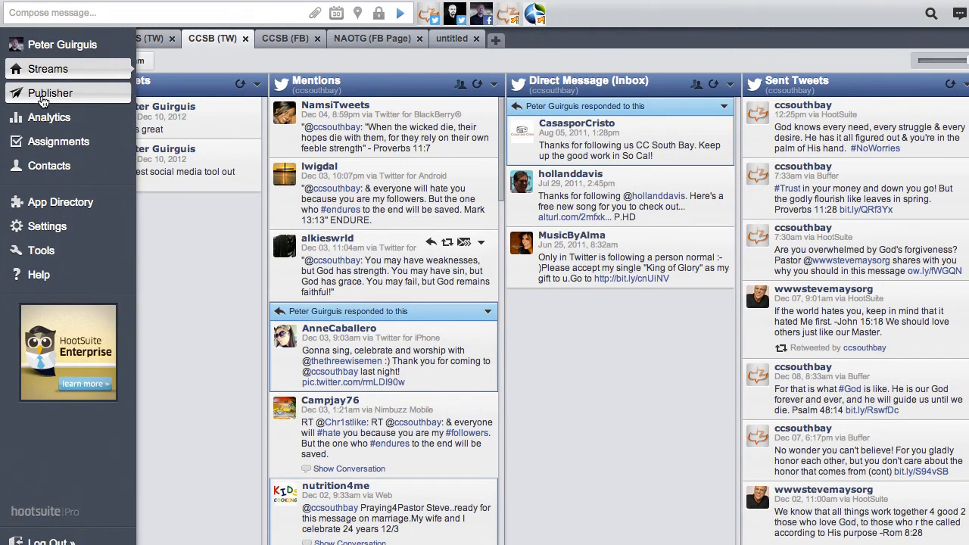
Step: Explore the Publisher's scheduled, require-approval and past scheduled views, the previous week, and the bulk scheduling dialog
{"action": "left_click", "coordinate": [41, 99]}
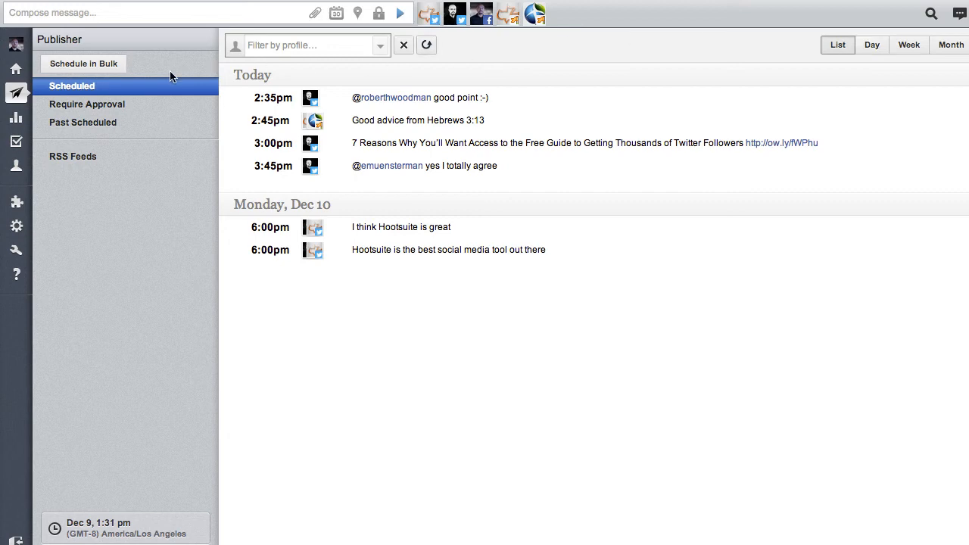
{"action": "left_click", "coordinate": [294, 45]}
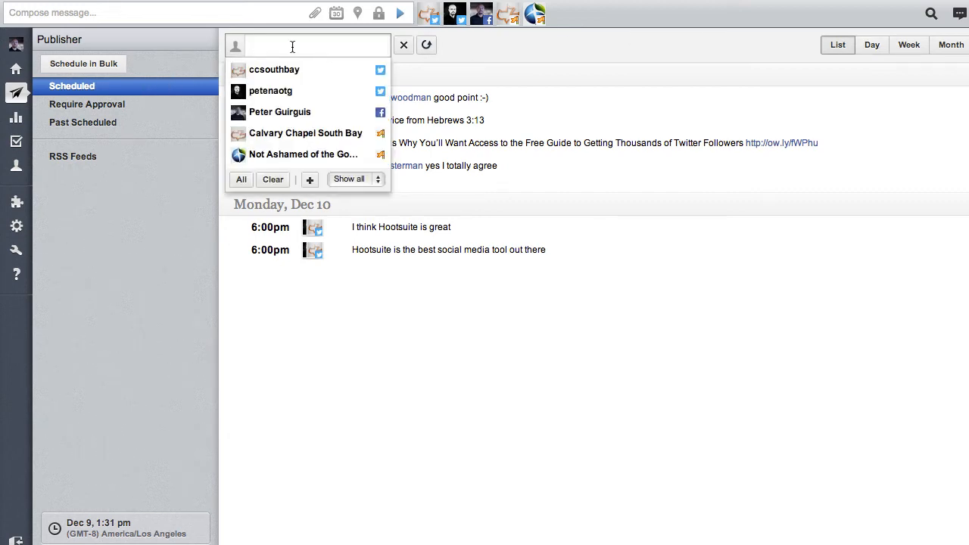
{"action": "left_click", "coordinate": [110, 106]}
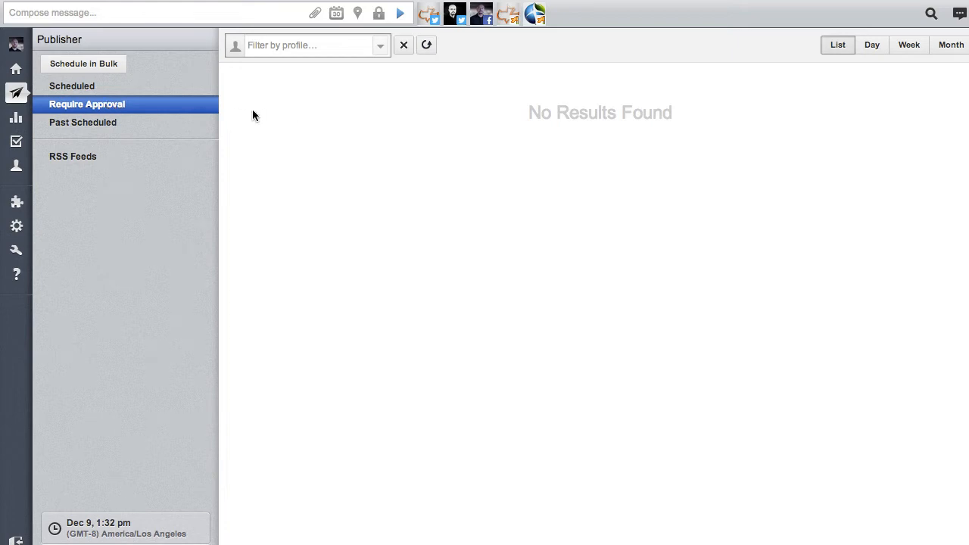
{"action": "left_click", "coordinate": [114, 128]}
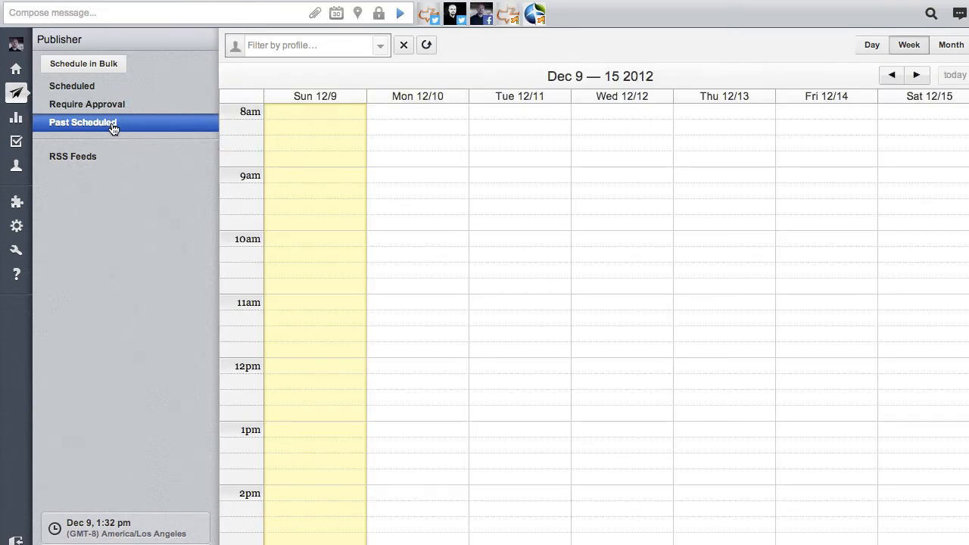
{"action": "left_click", "coordinate": [894, 76]}
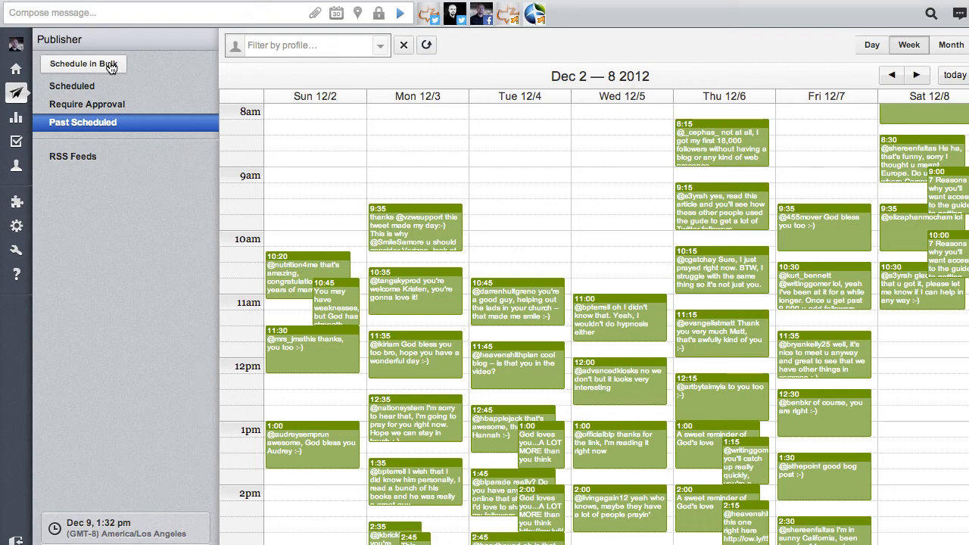
{"action": "left_click", "coordinate": [111, 67]}
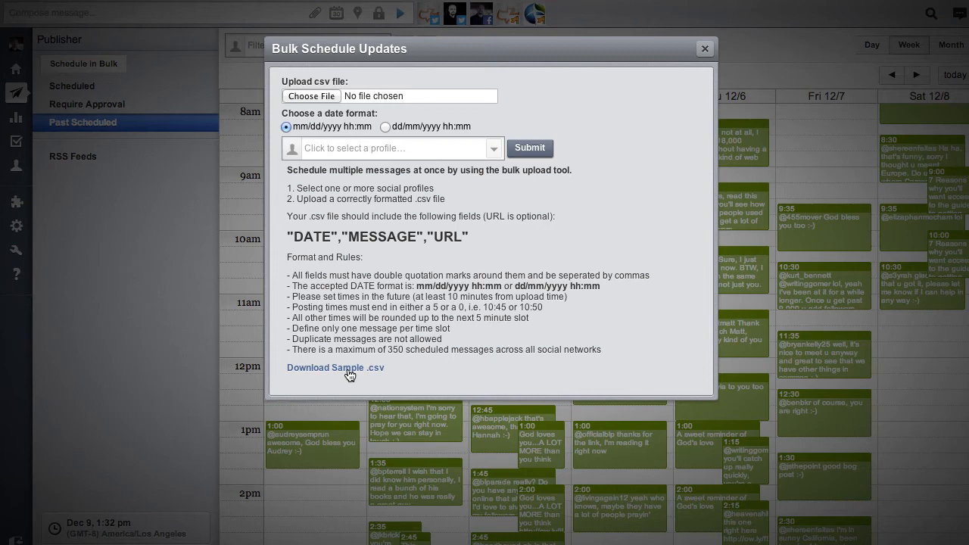
{"action": "left_click", "coordinate": [705, 49]}
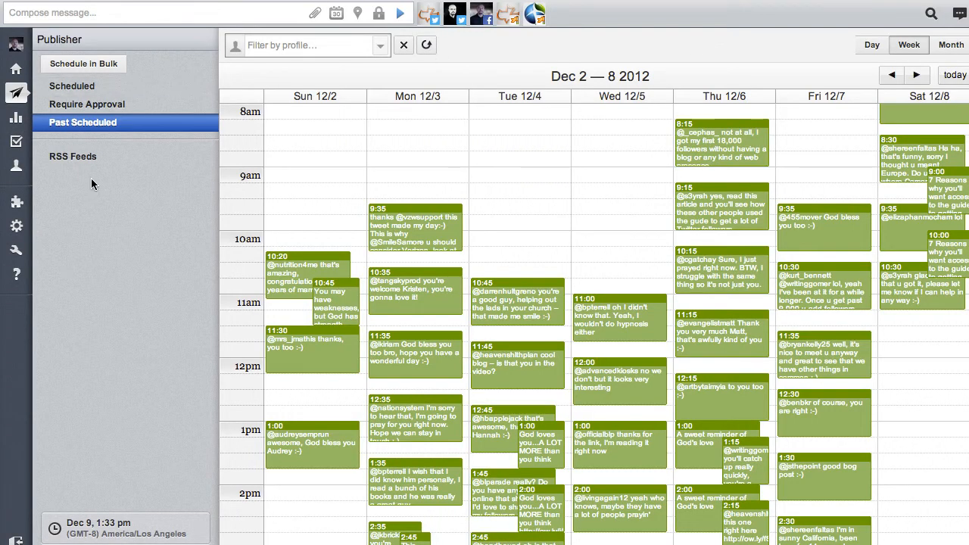
Step: Open the Analytics reports page and browse the App Directory's list of apps before closing it
{"action": "mouse_move", "coordinate": [17, 160]}
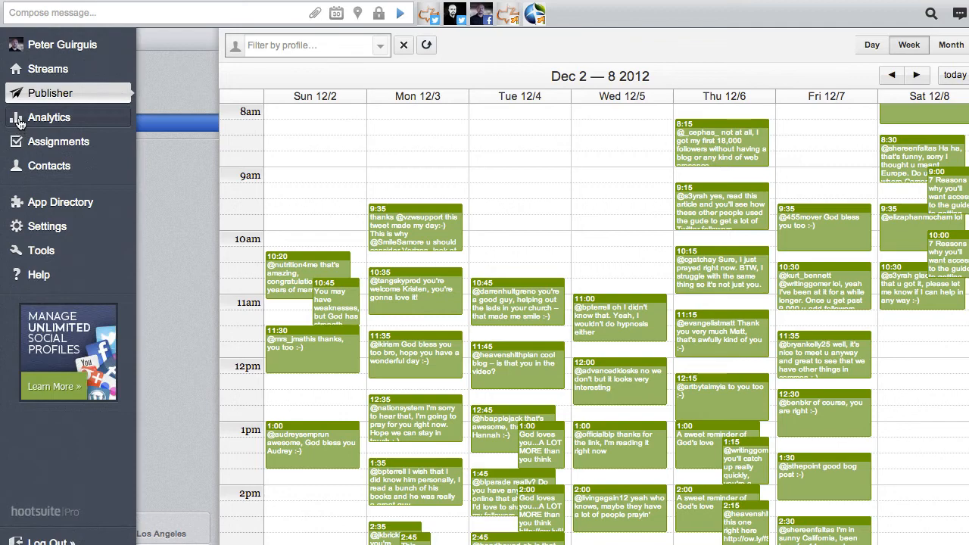
{"action": "left_click", "coordinate": [19, 120]}
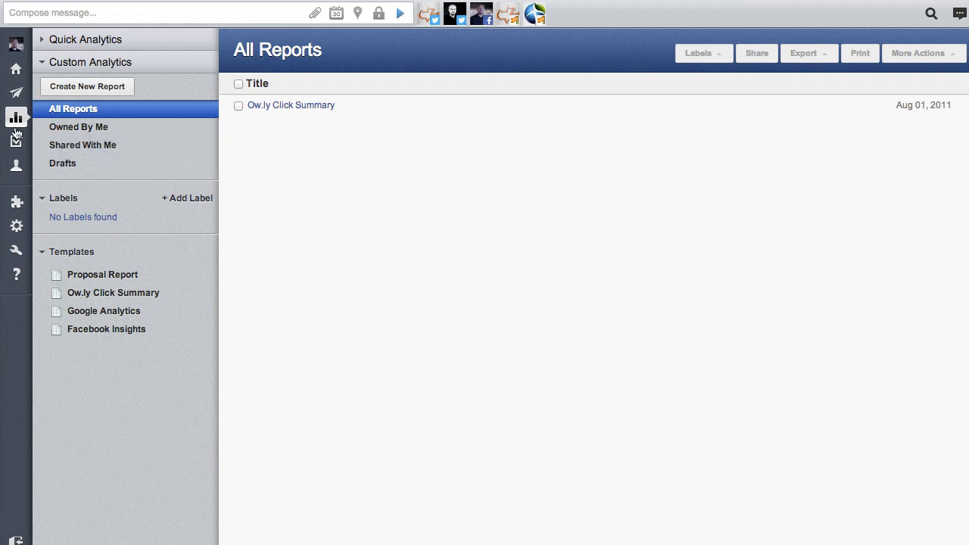
{"action": "mouse_move", "coordinate": [22, 150]}
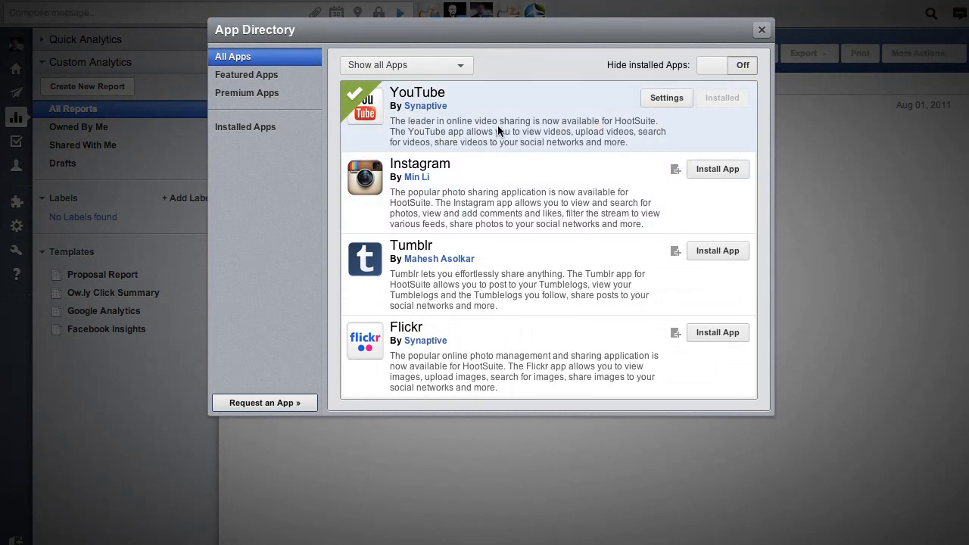
{"action": "scroll", "coordinate": [520, 197], "scroll_direction": "down", "scroll_amount": 3}
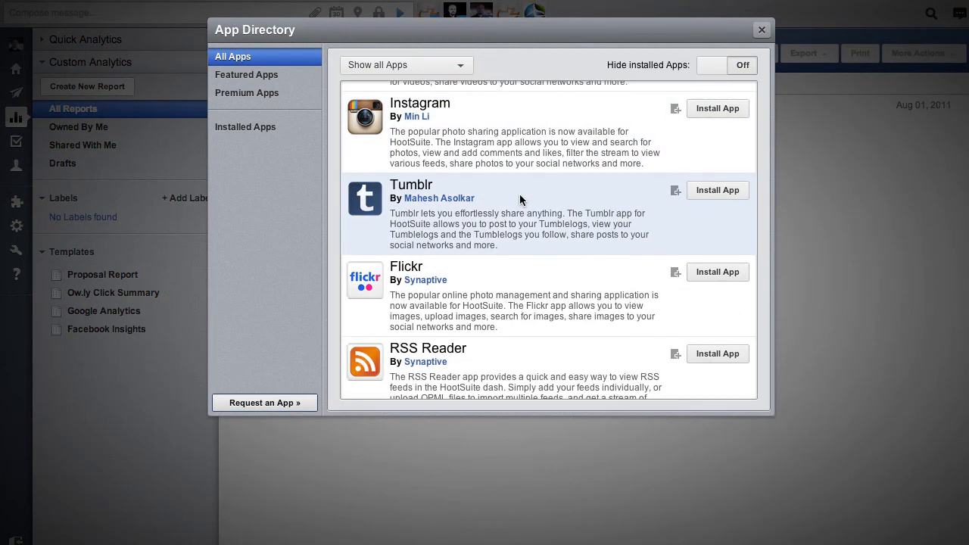
{"action": "scroll", "coordinate": [521, 199], "scroll_direction": "down", "scroll_amount": 4}
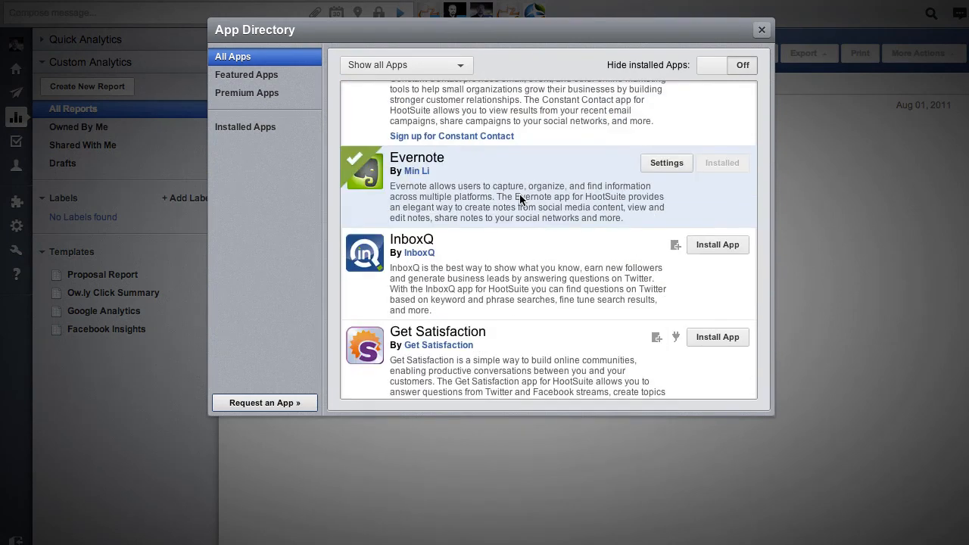
{"action": "scroll", "coordinate": [520, 199], "scroll_direction": "up", "scroll_amount": 7}
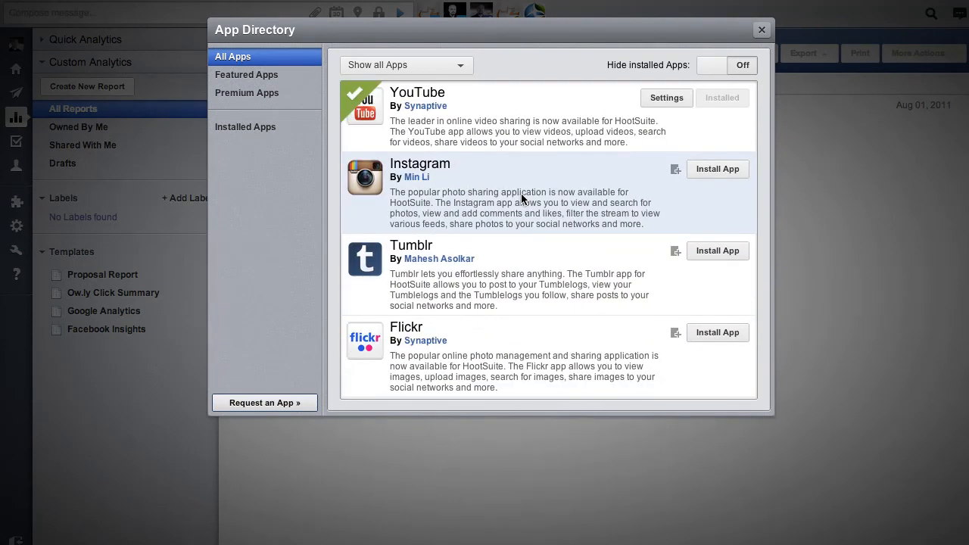
{"action": "left_click", "coordinate": [762, 31]}
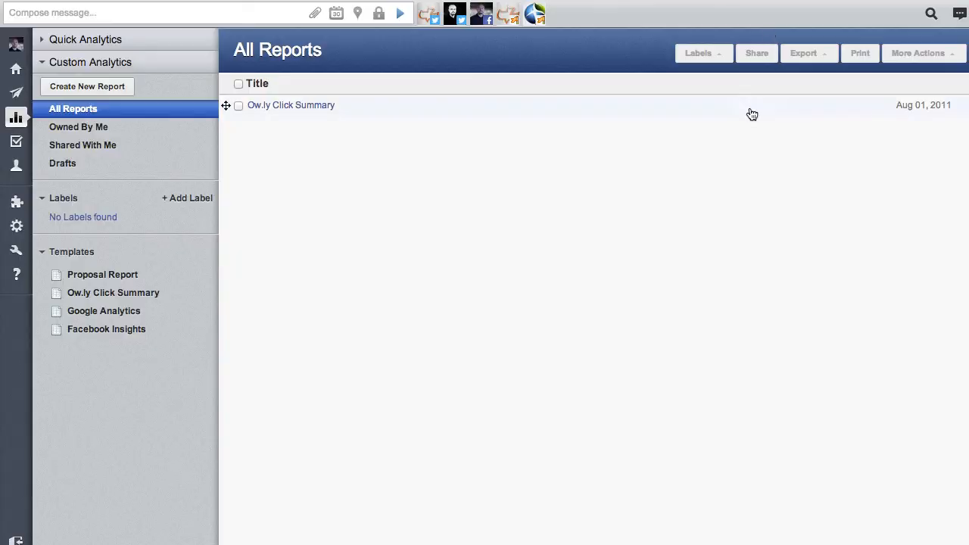